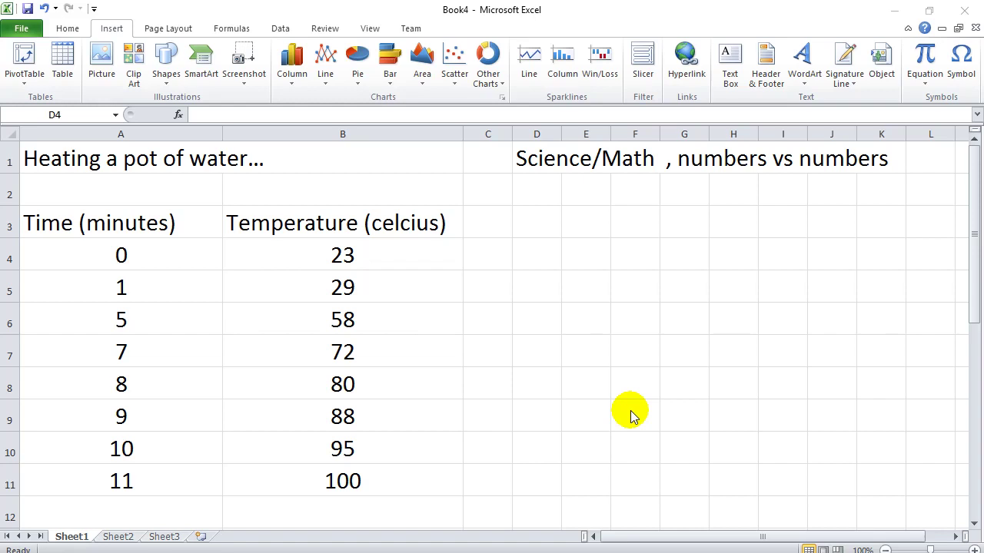
# - Select the time values A4:A11 and the temperature values B4:B11, then clear the selection
pyautogui.click(272, 285)
pyautogui.click(279, 314)
pyautogui.moveTo(174, 259); pyautogui.dragTo(175, 478)
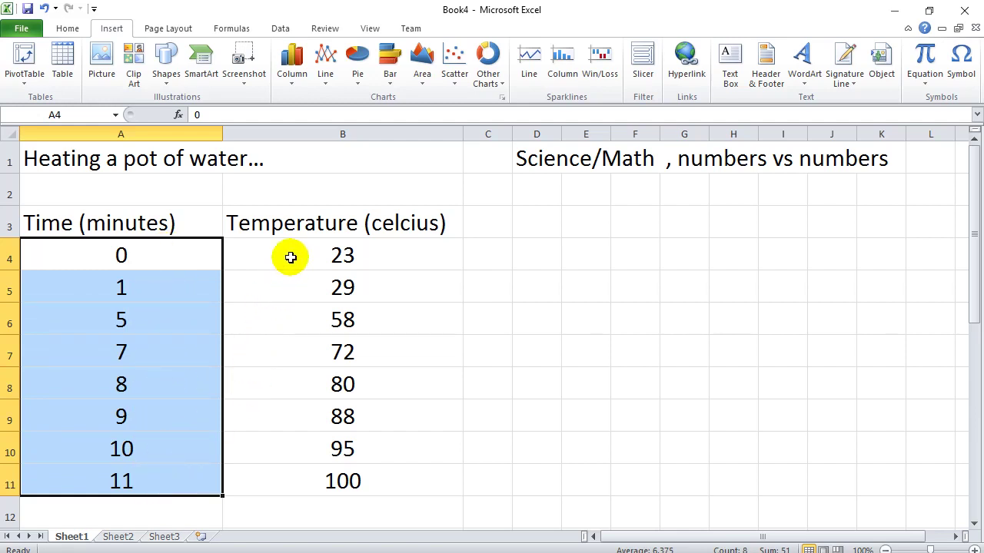
pyautogui.moveTo(285, 256); pyautogui.dragTo(299, 495)
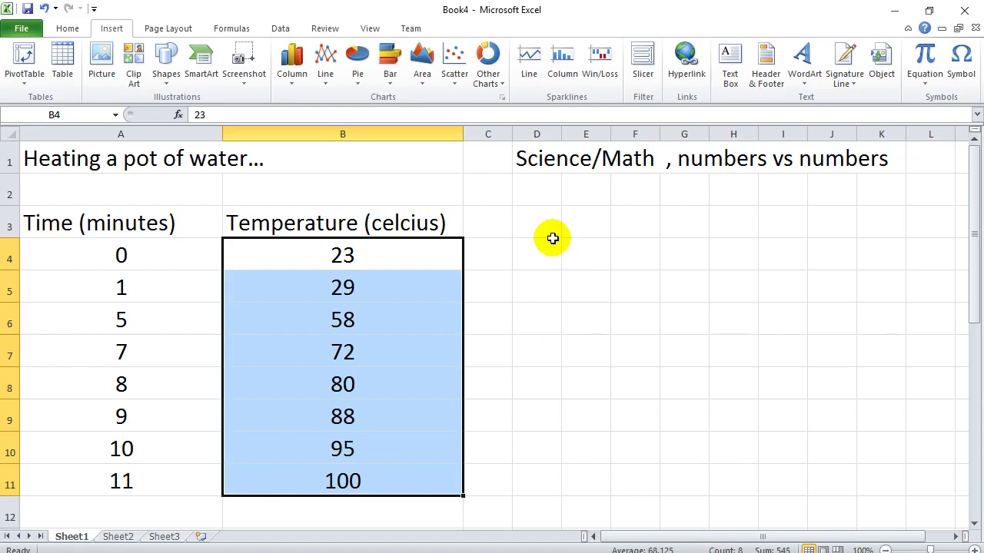
pyautogui.click(533, 224)
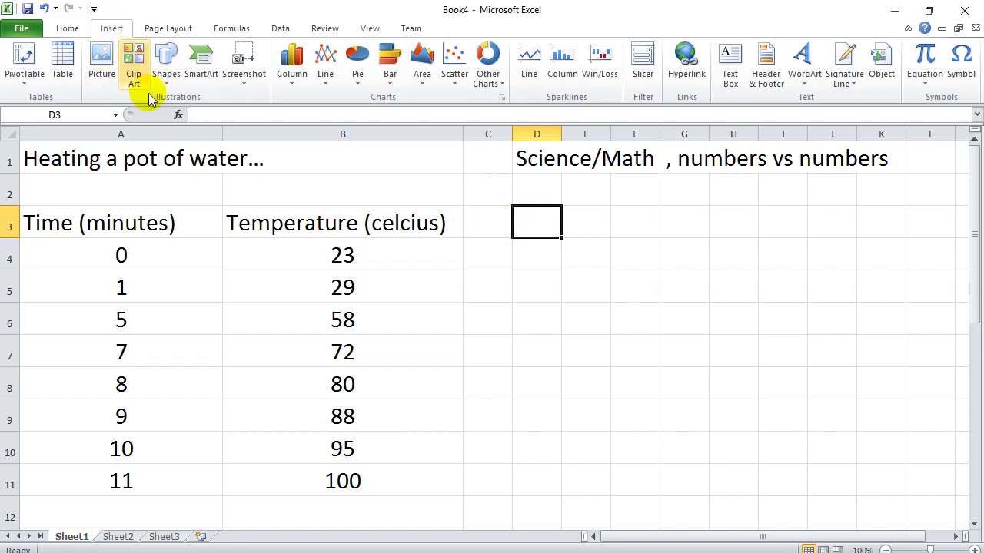
# - Insert an empty line-with-markers chart, moved right of the table and enlarged
pyautogui.click(326, 77)
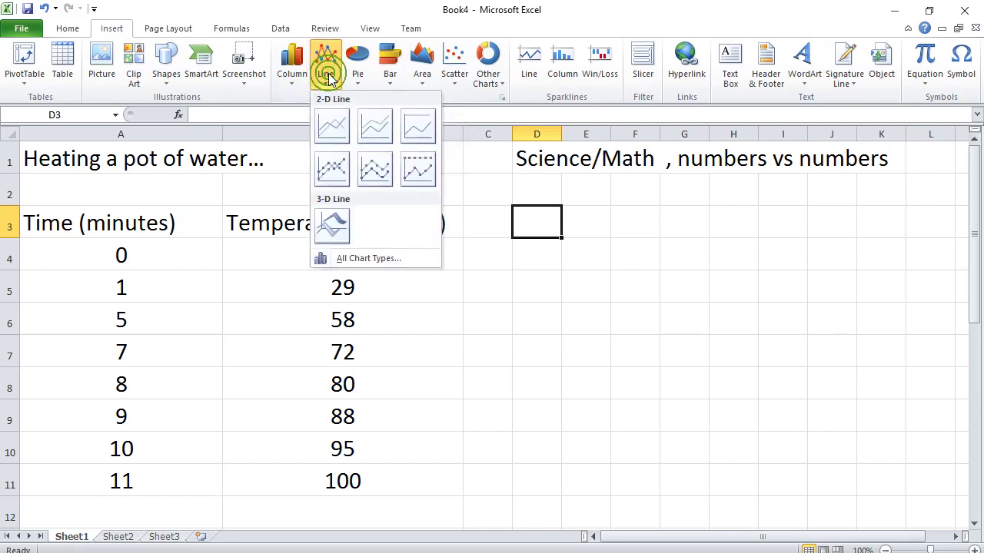
pyautogui.click(336, 174)
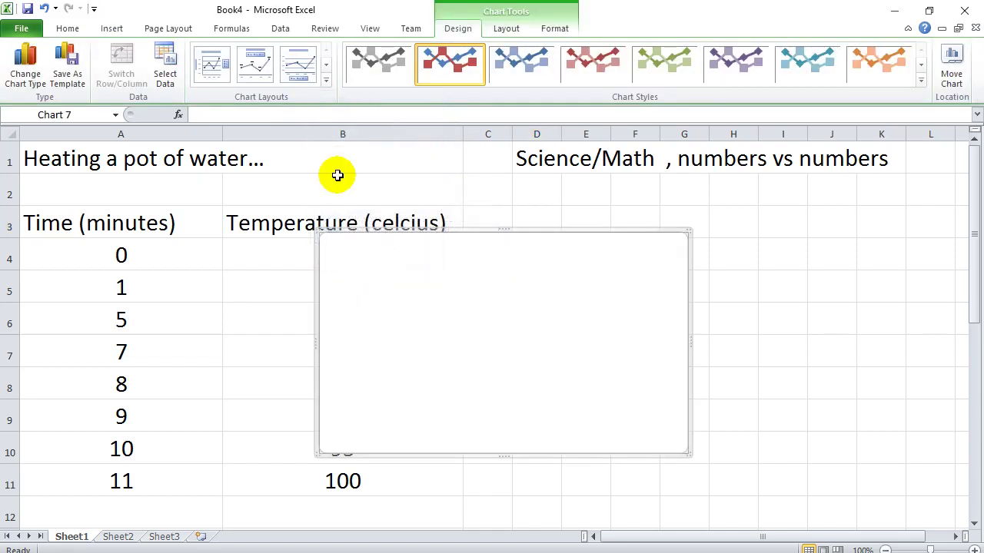
pyautogui.moveTo(438, 303); pyautogui.dragTo(589, 282)
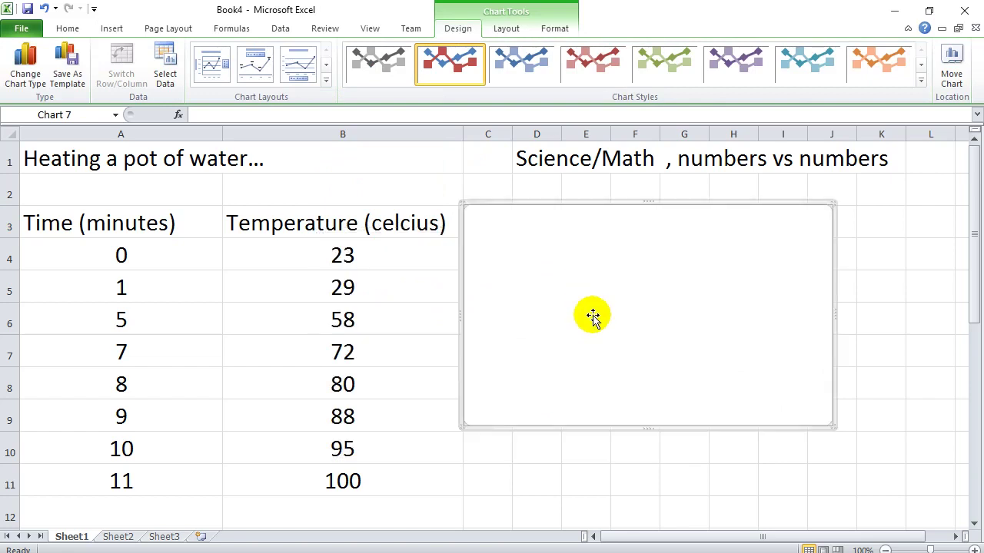
pyautogui.moveTo(833, 428); pyautogui.dragTo(942, 508)
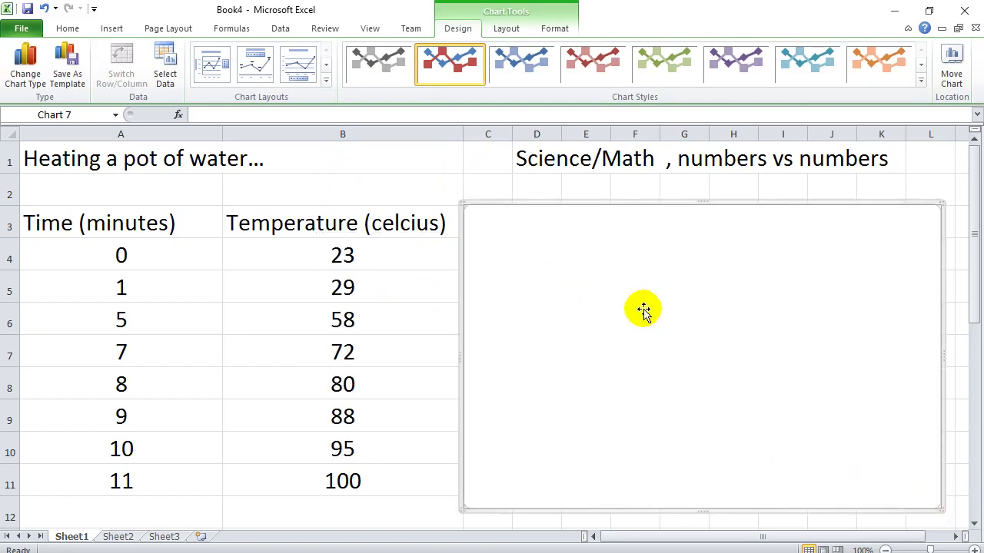
# - Add a chart series named 'temperature' with values from B4:B11
pyautogui.rightClick(736, 278)
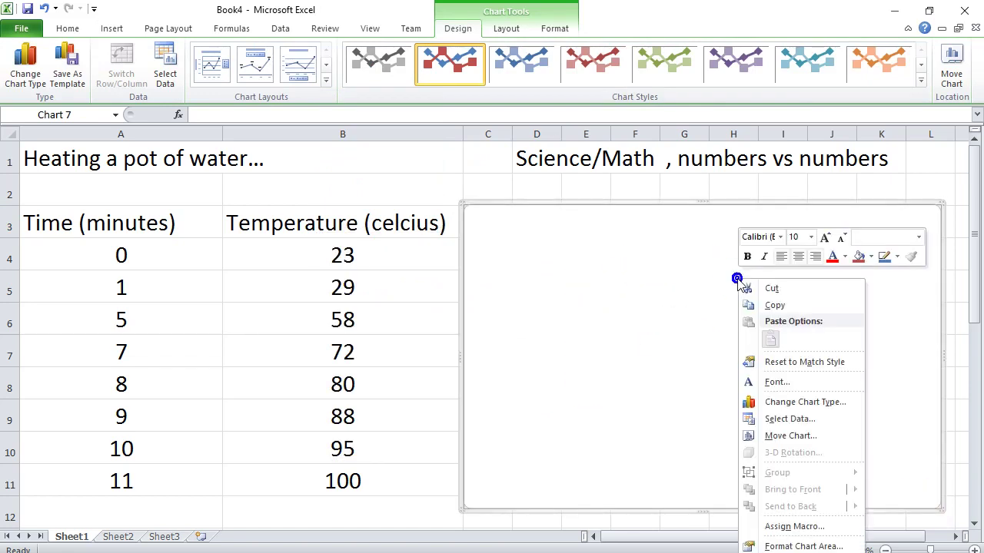
pyautogui.click(789, 419)
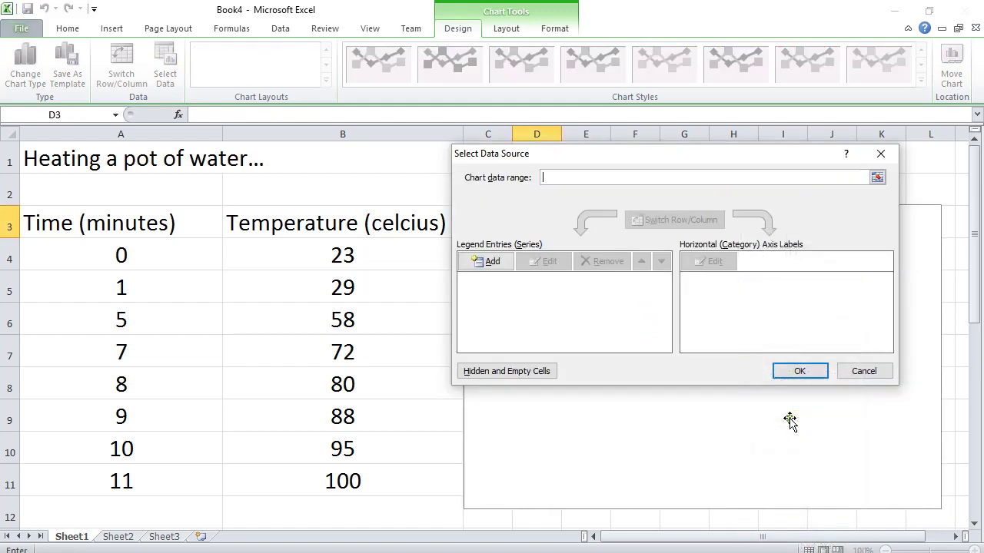
pyautogui.click(492, 264)
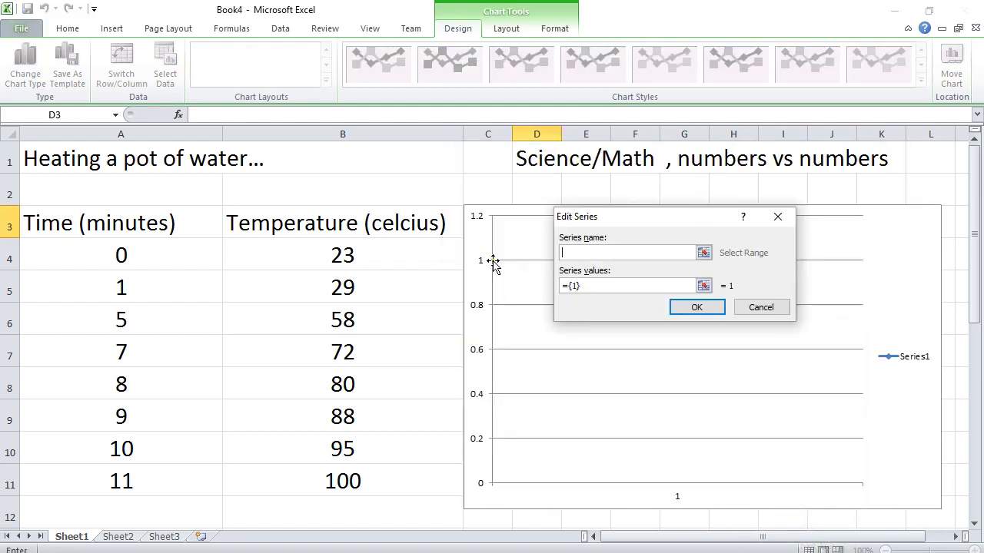
pyautogui.click(572, 251)
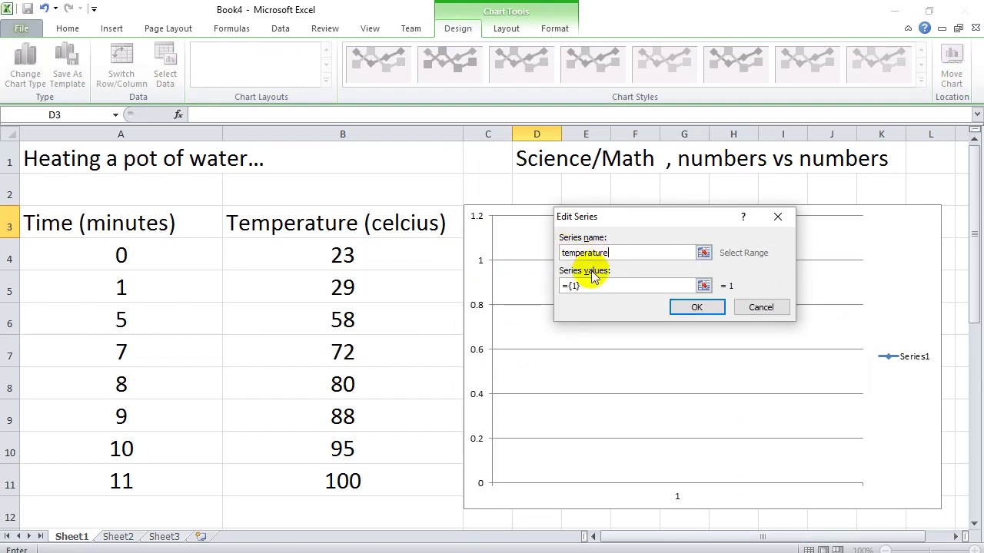
pyautogui.click(582, 286)
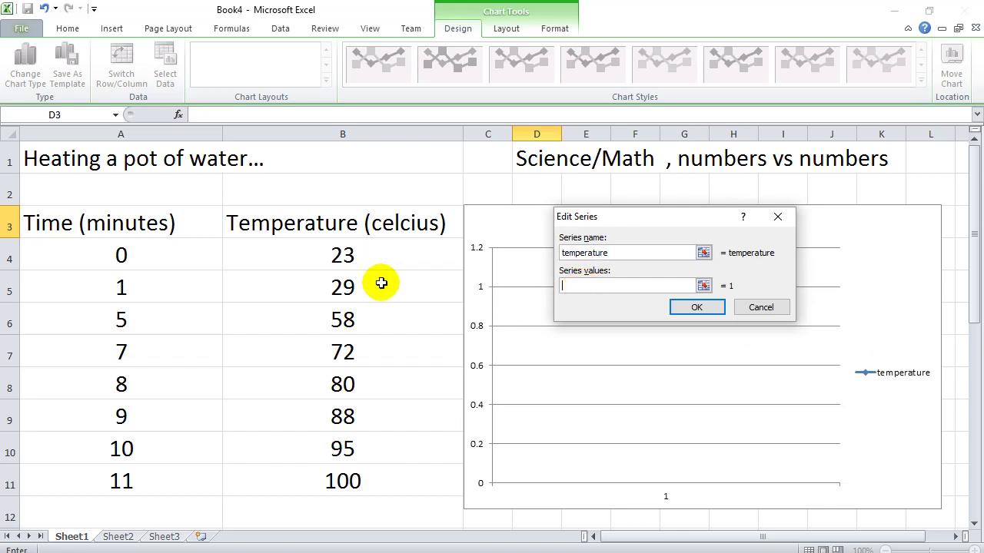
pyautogui.moveTo(369, 257); pyautogui.dragTo(387, 485)
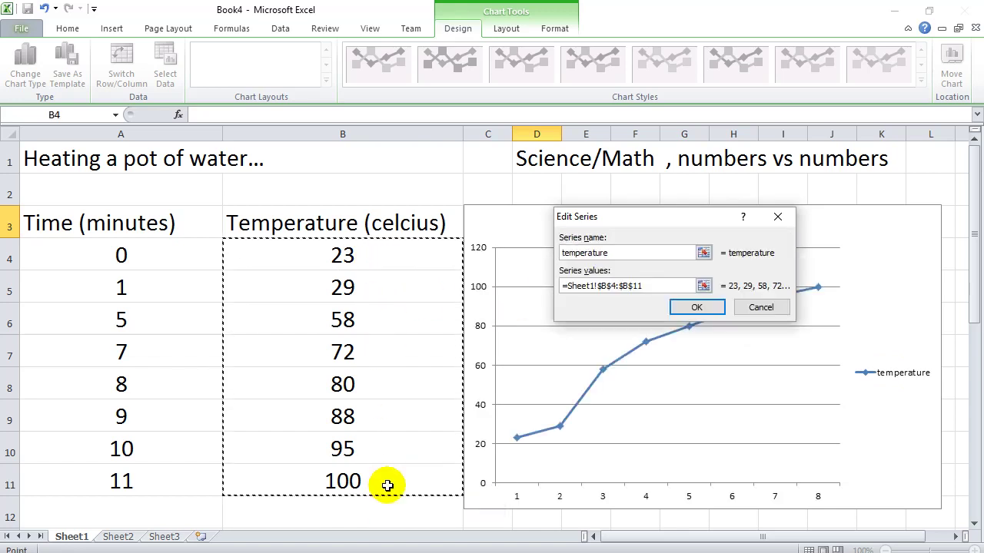
pyautogui.click(693, 307)
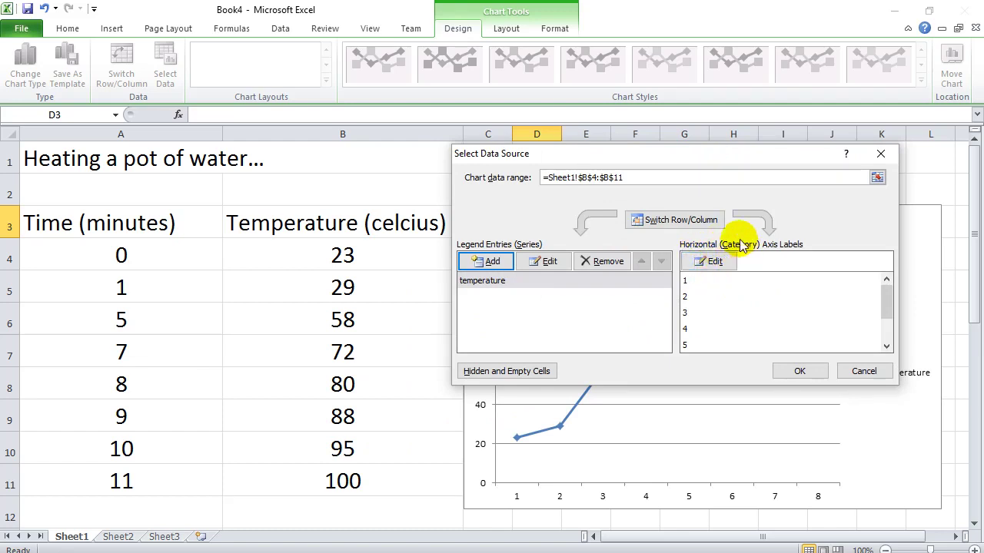
# - Use the times in A4:A11 as horizontal axis labels and apply the data source
pyautogui.click(715, 265)
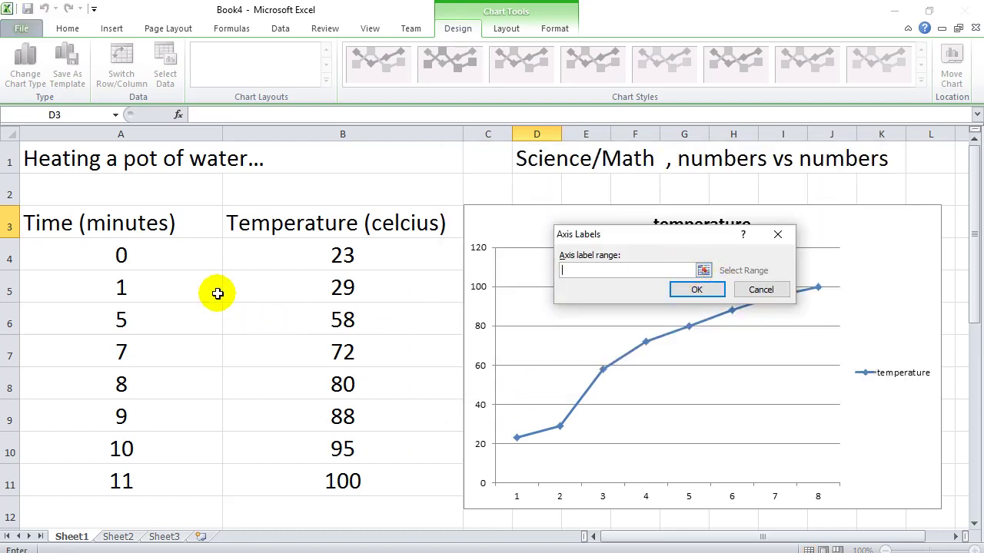
pyautogui.moveTo(197, 264); pyautogui.dragTo(168, 475)
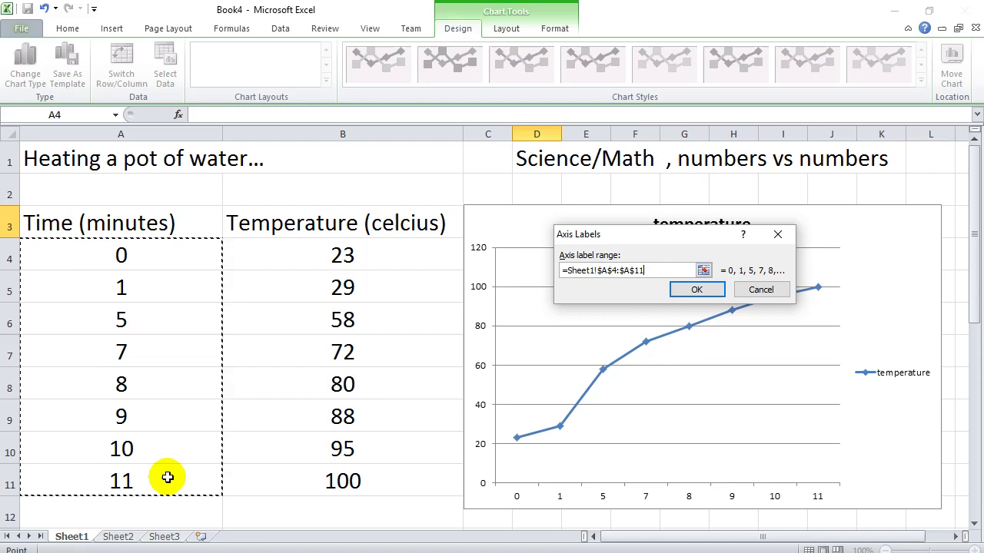
pyautogui.click(700, 290)
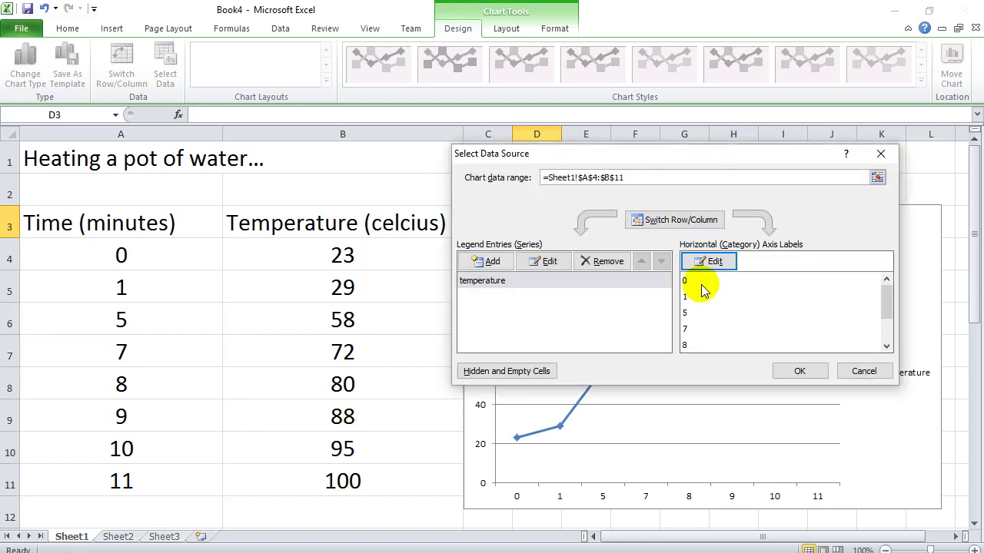
pyautogui.click(851, 369)
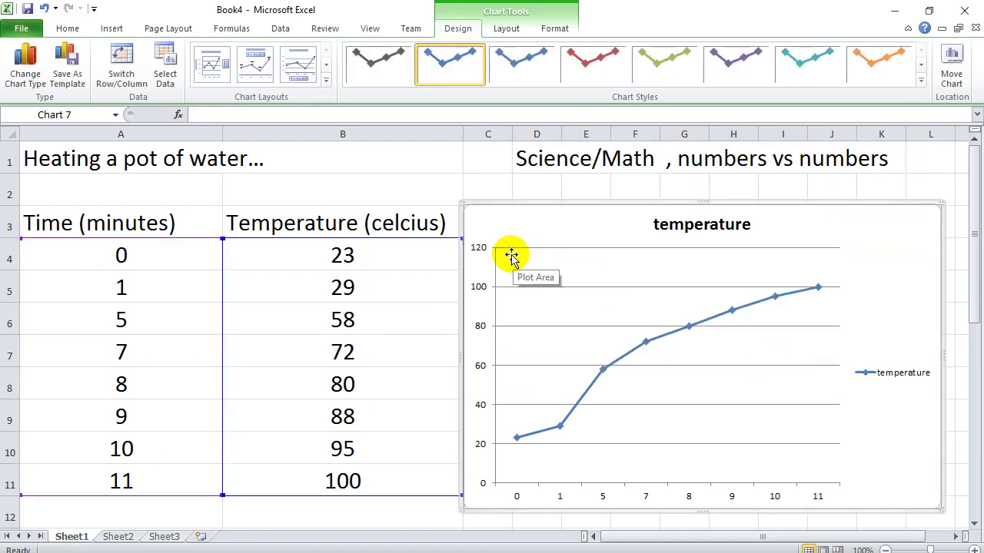
# - Nudge the chart, delete its legend, and widen it toward the table
pyautogui.moveTo(527, 227)
pyautogui.mouseDown()
pyautogui.moveTo(548, 216)
pyautogui.moveTo(538, 213)
pyautogui.mouseUp()
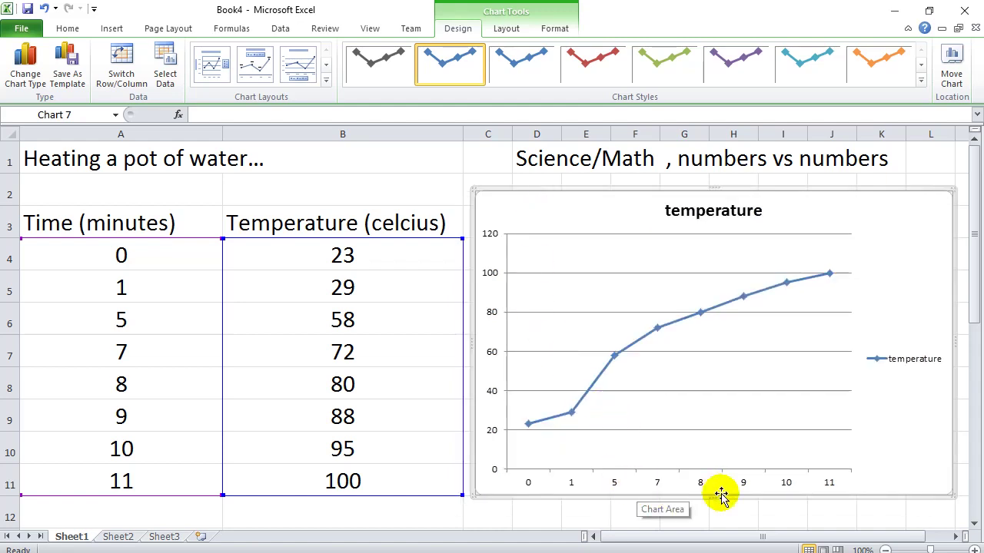
pyautogui.click(903, 359)
pyautogui.press('Delete')
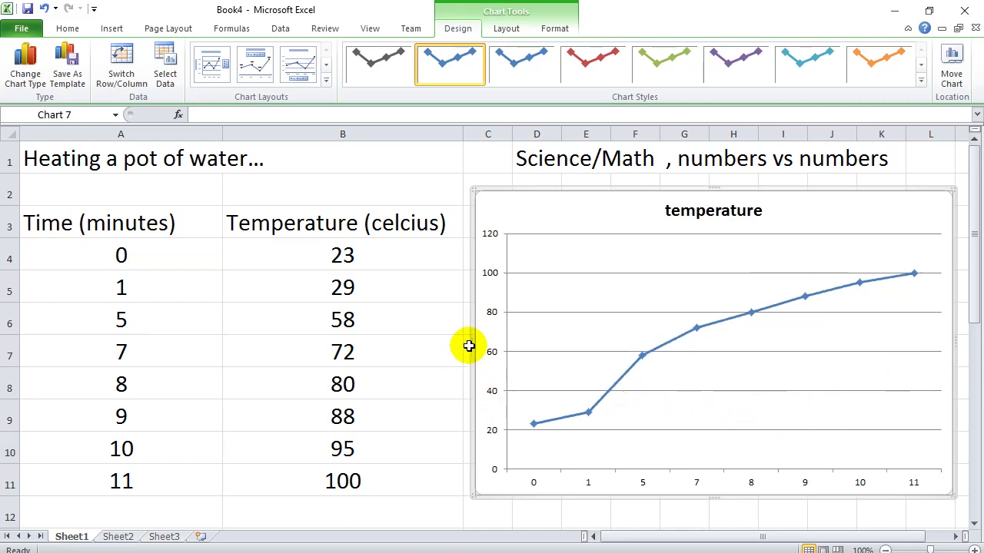
pyautogui.moveTo(469, 342); pyautogui.dragTo(456, 351)
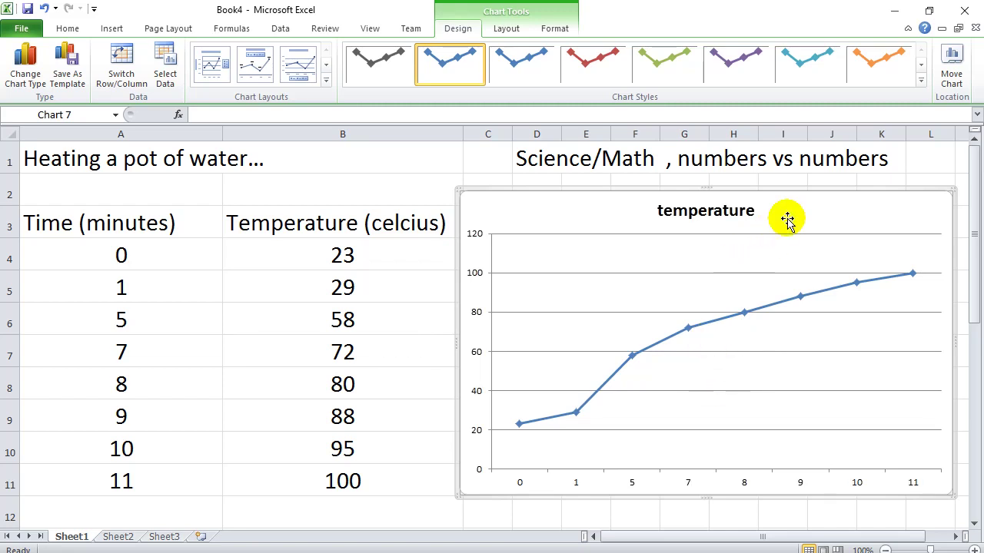
# - Delete the line chart and bring up the Insert tab's Scatter chart gallery
pyautogui.press('Delete')
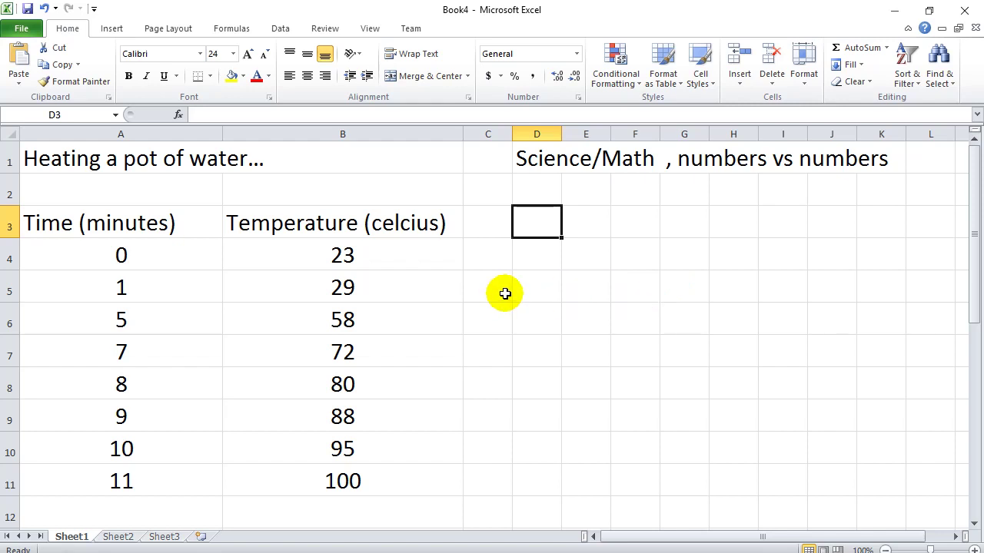
pyautogui.click(111, 29)
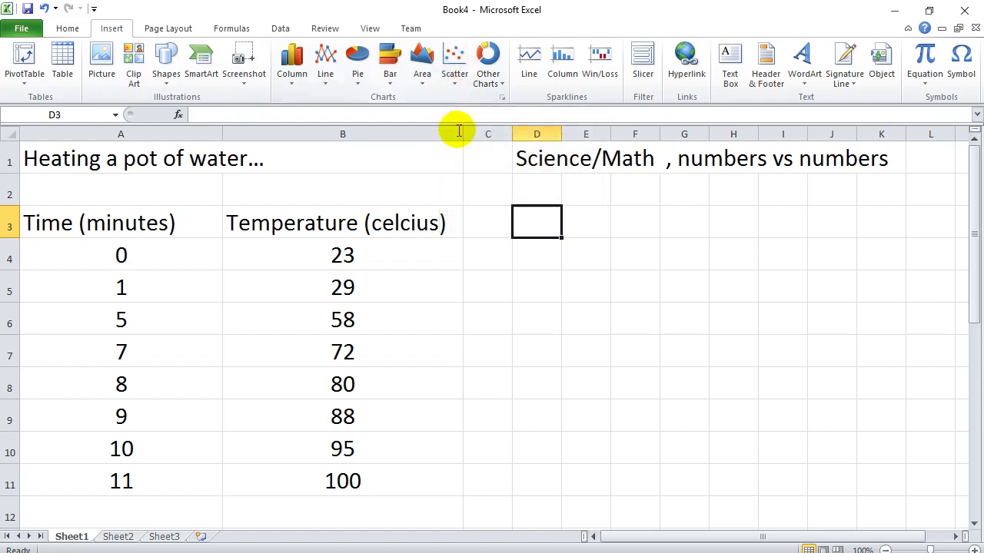
pyautogui.click(457, 85)
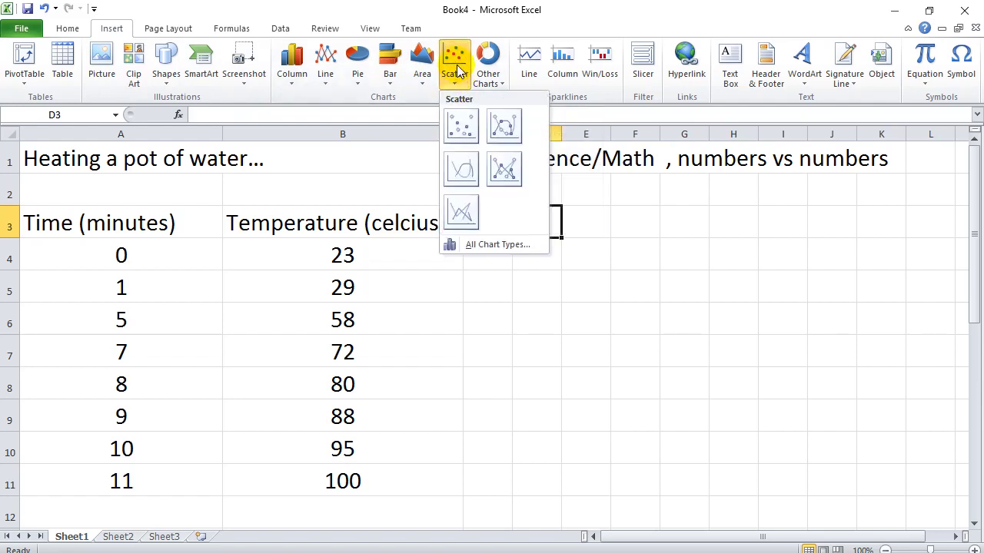
pyautogui.click(453, 66)
pyautogui.click(453, 65)
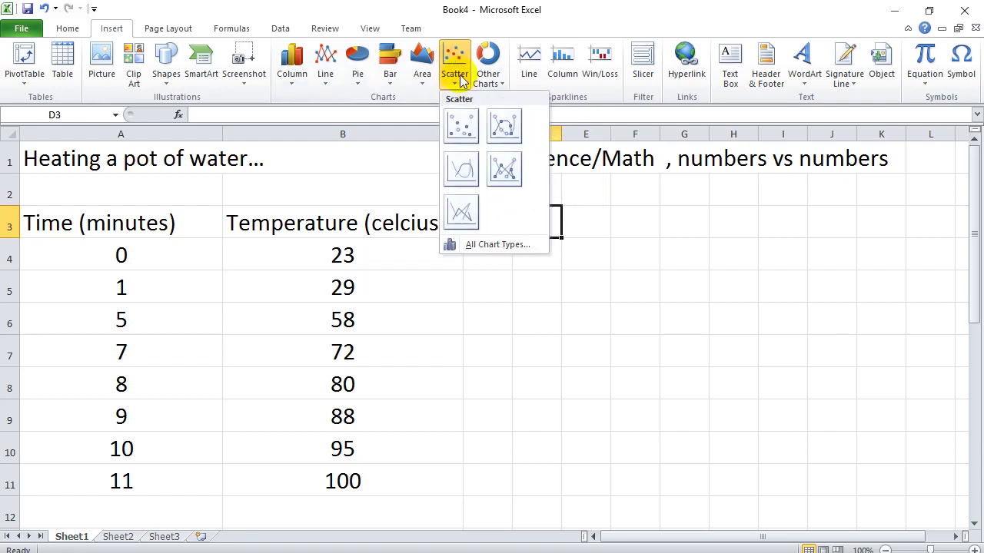
pyautogui.click(438, 71)
pyautogui.click(453, 65)
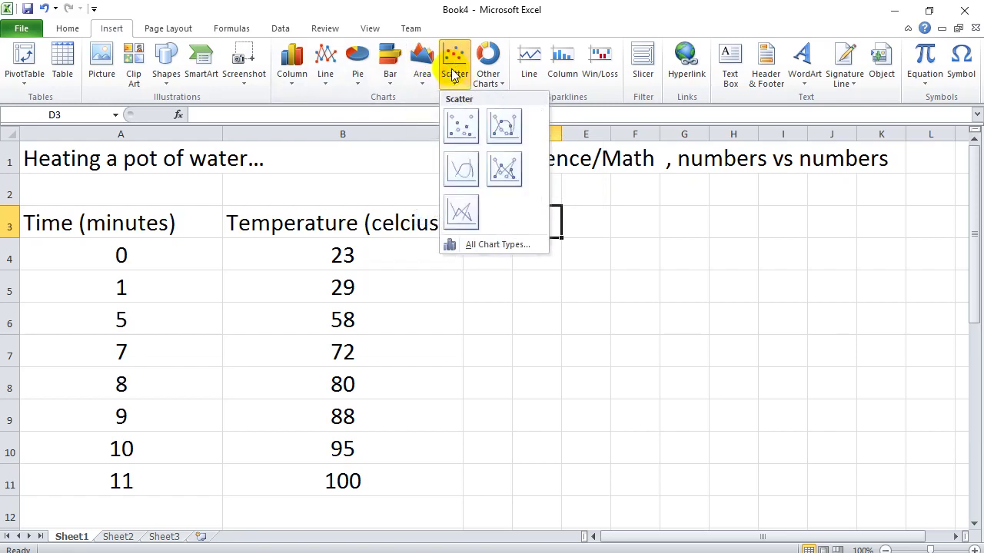
pyautogui.click(657, 295)
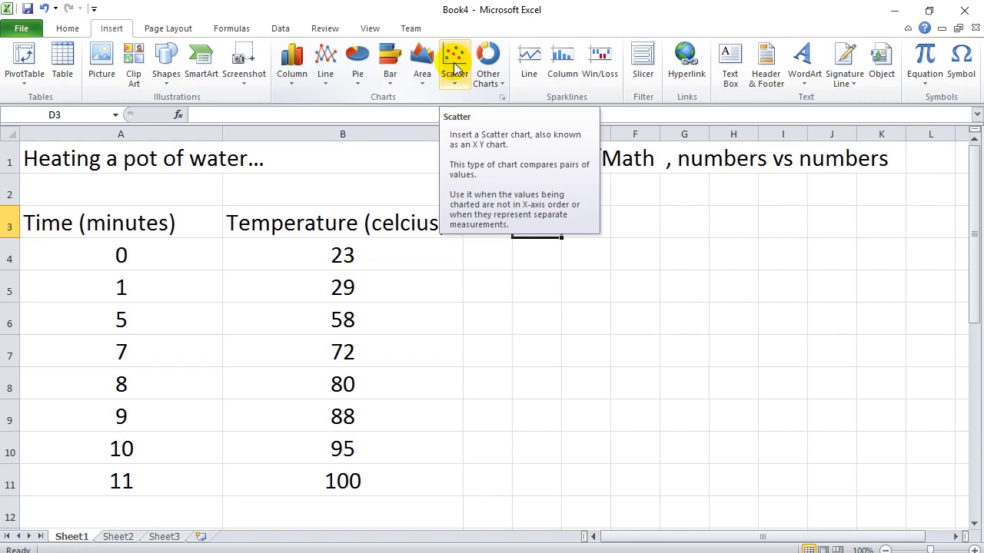
# - Insert a scatter chart with smooth lines and markers, placed beside the table spanning columns C–L
pyautogui.click(454, 62)
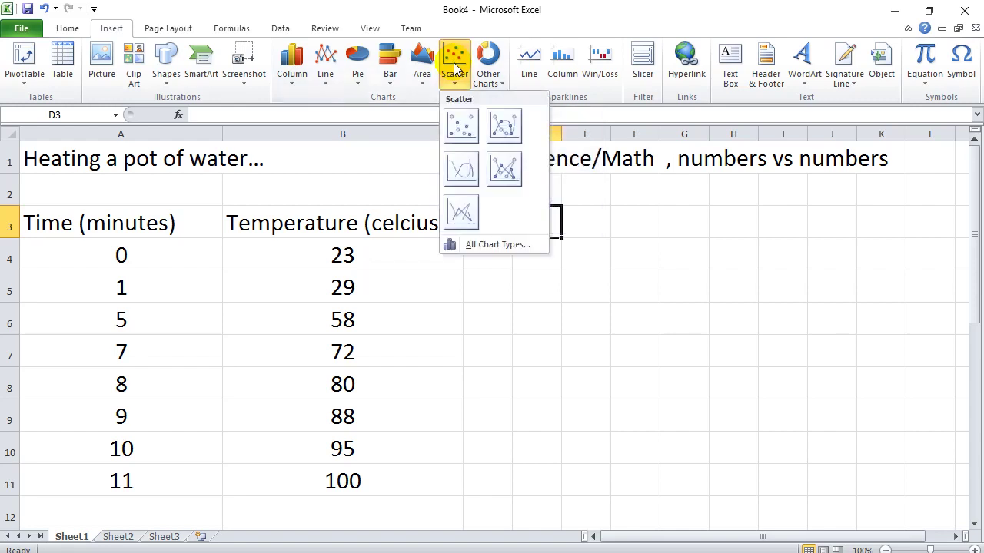
pyautogui.click(453, 62)
pyautogui.click(458, 63)
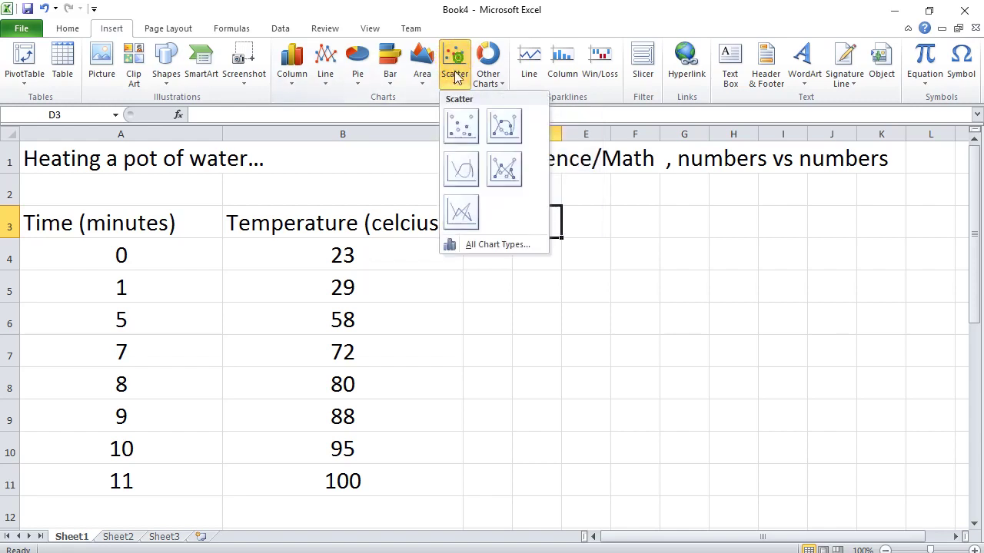
pyautogui.click(505, 127)
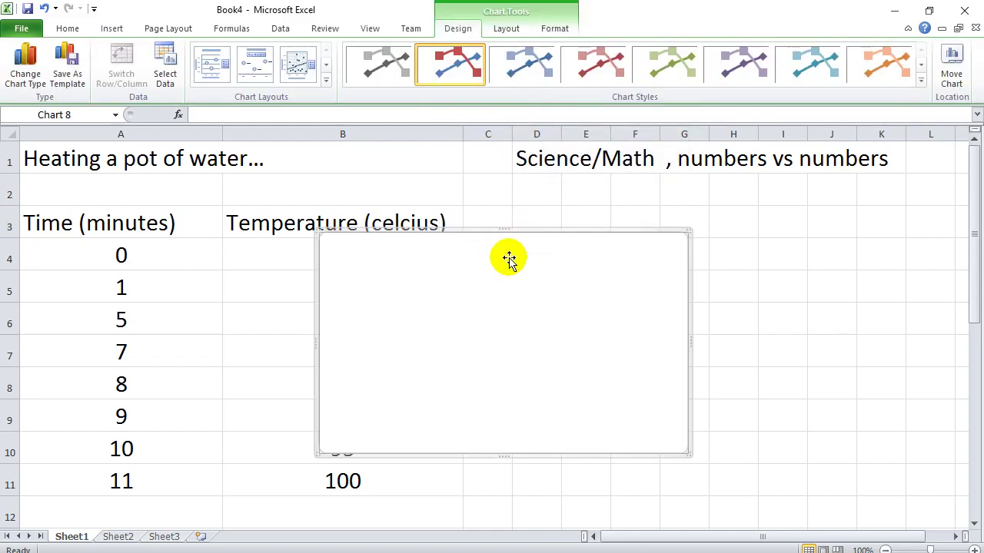
pyautogui.moveTo(507, 258); pyautogui.dragTo(654, 228)
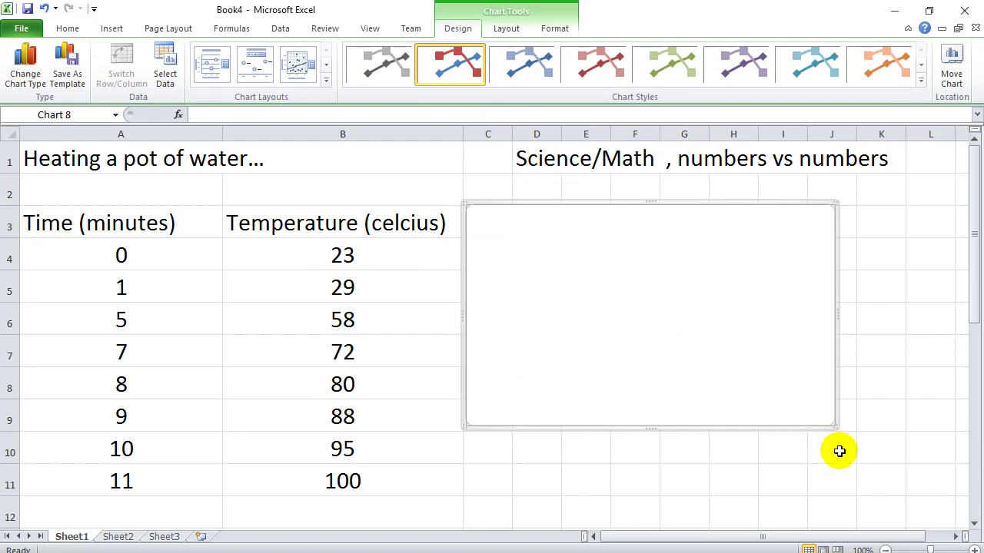
pyautogui.moveTo(835, 427); pyautogui.dragTo(953, 508)
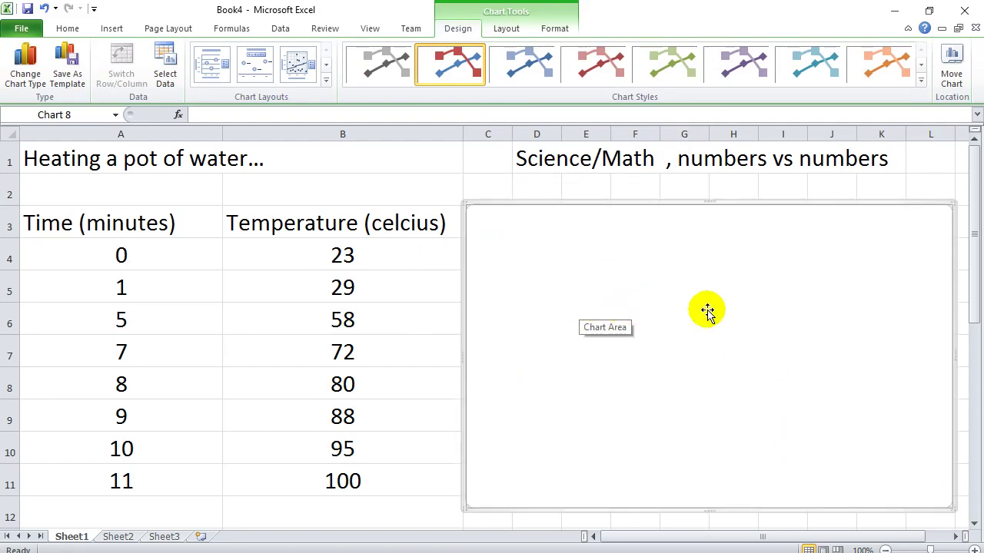
# - Add a chart series named 'Temperature' with x values from A4:A11
pyautogui.rightClick(893, 247)
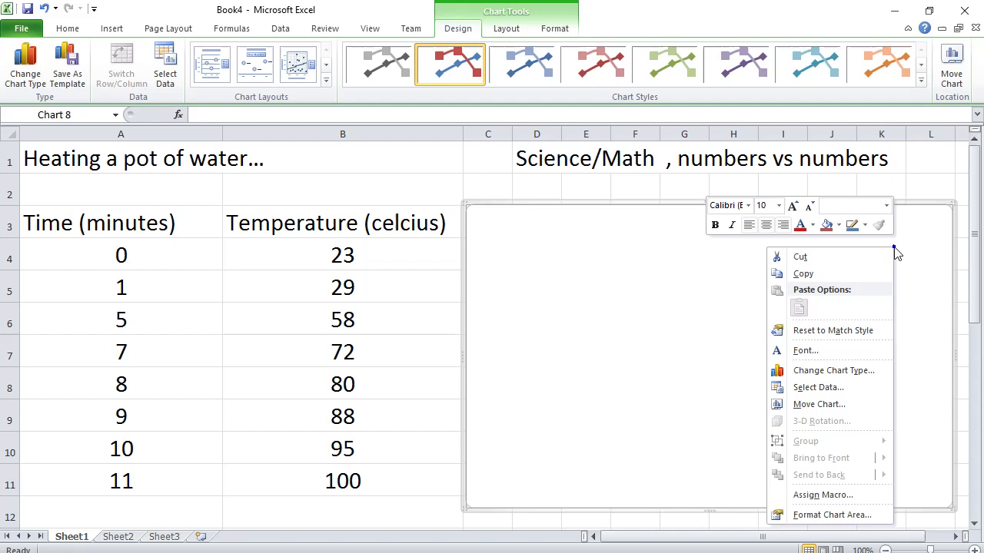
pyautogui.click(836, 390)
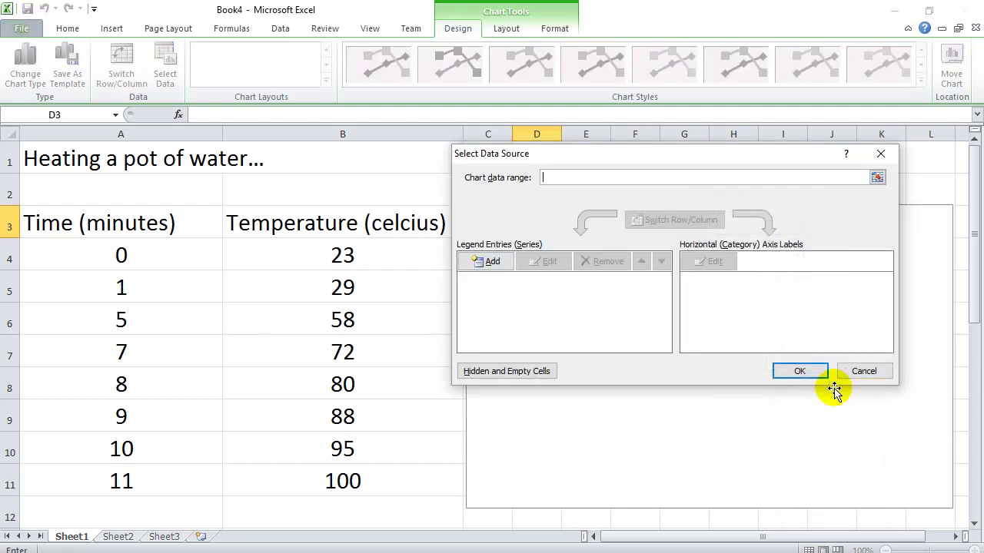
pyautogui.click(492, 262)
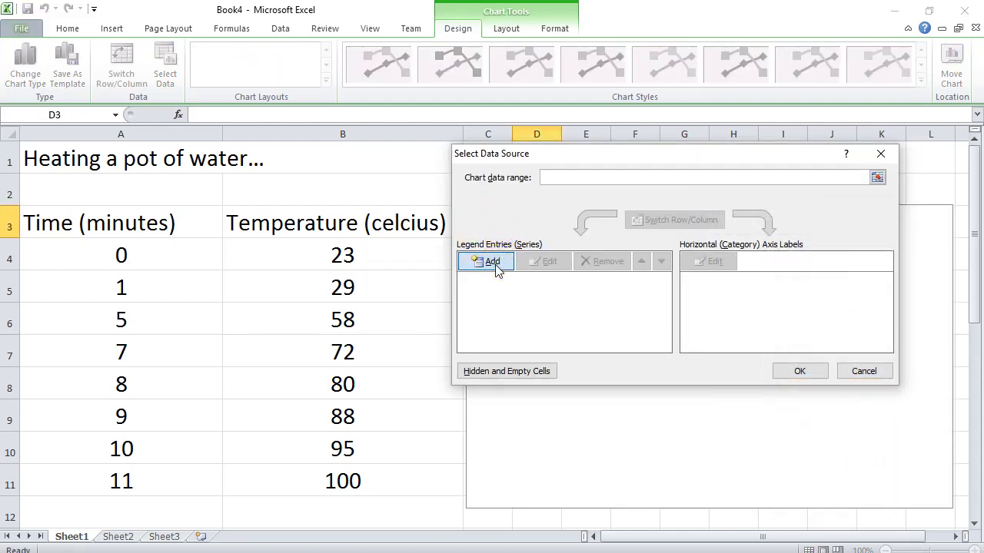
pyautogui.click(575, 239)
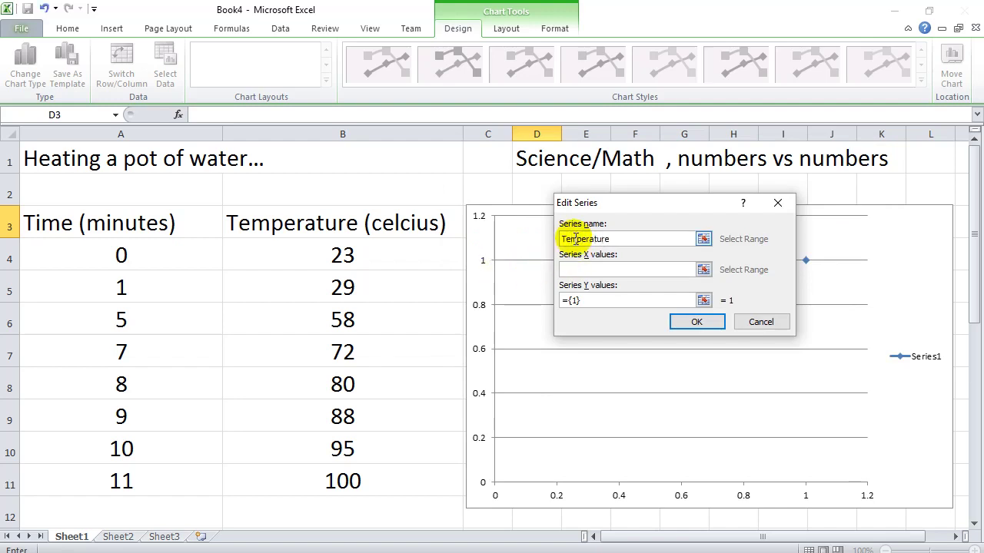
pyautogui.click(592, 270)
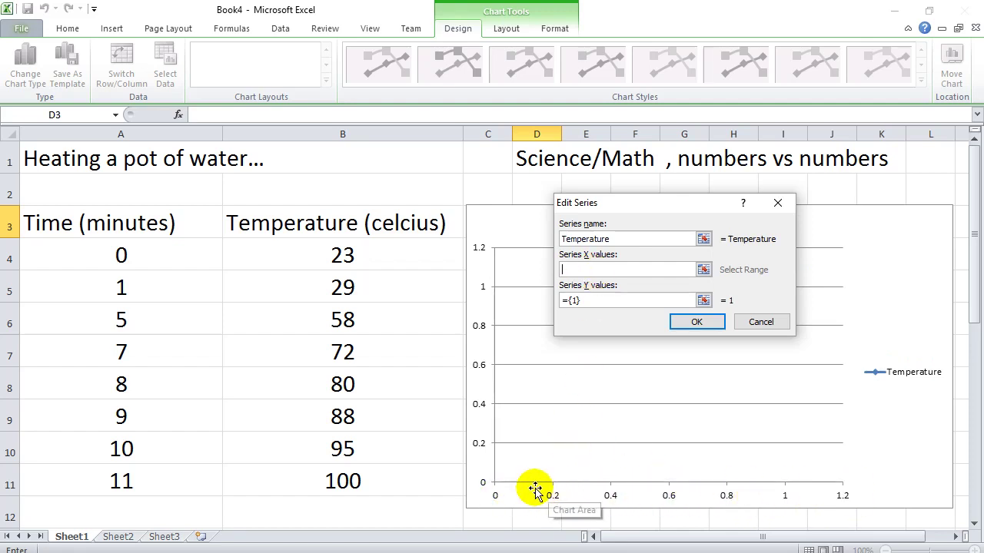
pyautogui.moveTo(139, 260); pyautogui.dragTo(164, 474)
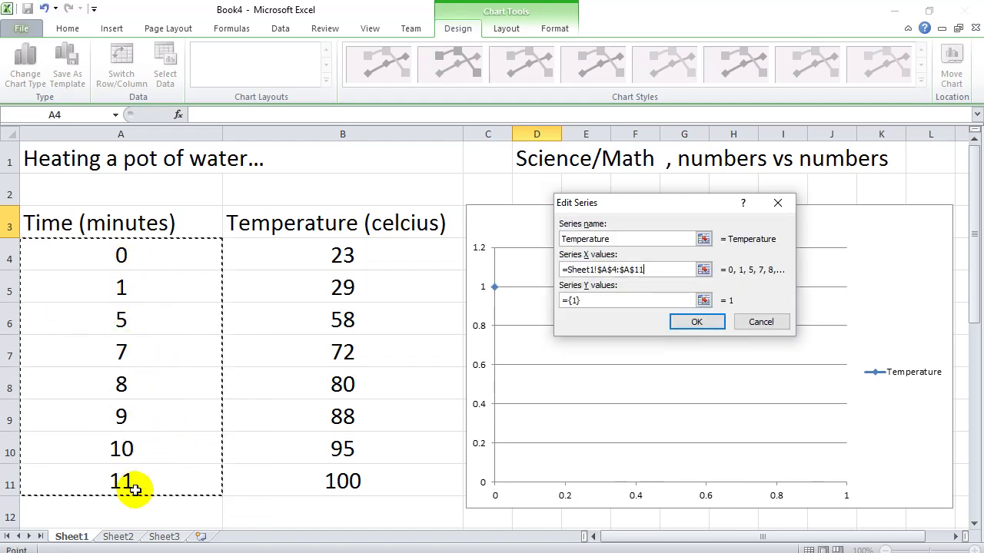
# - Set the Temperature series y values to B4:B11 and apply the data to the chart
pyautogui.click(604, 301)
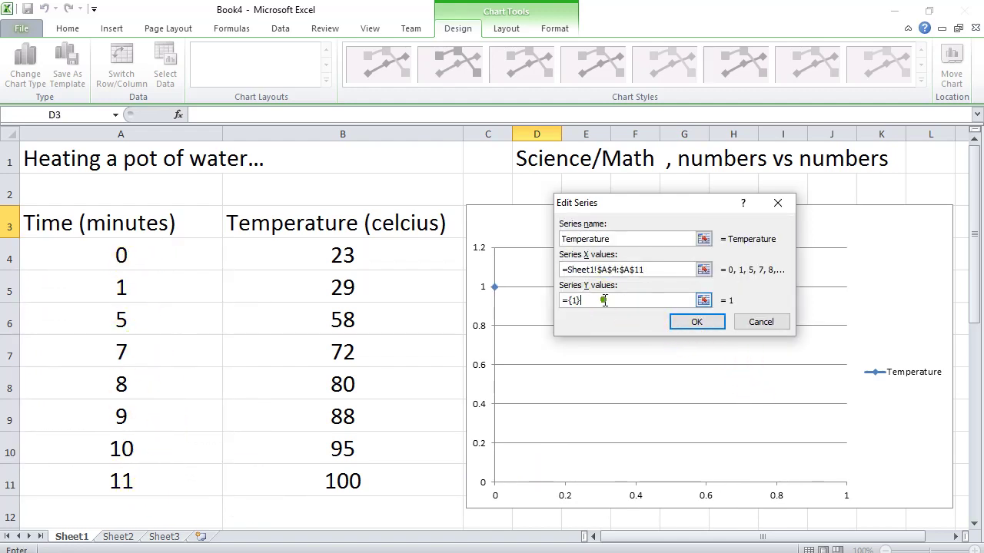
pyautogui.press('BackSpace')
pyautogui.press('BackSpace')
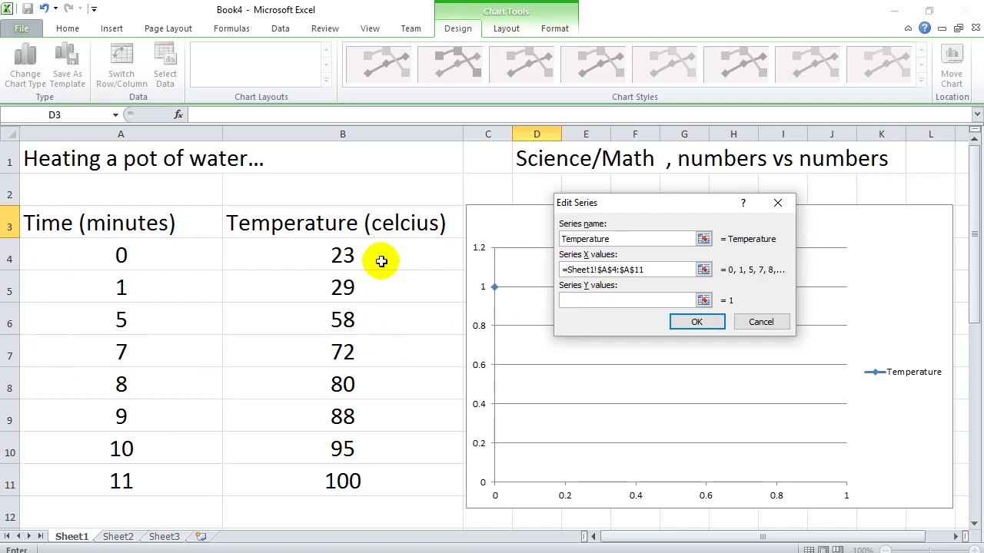
pyautogui.moveTo(381, 259); pyautogui.dragTo(405, 469)
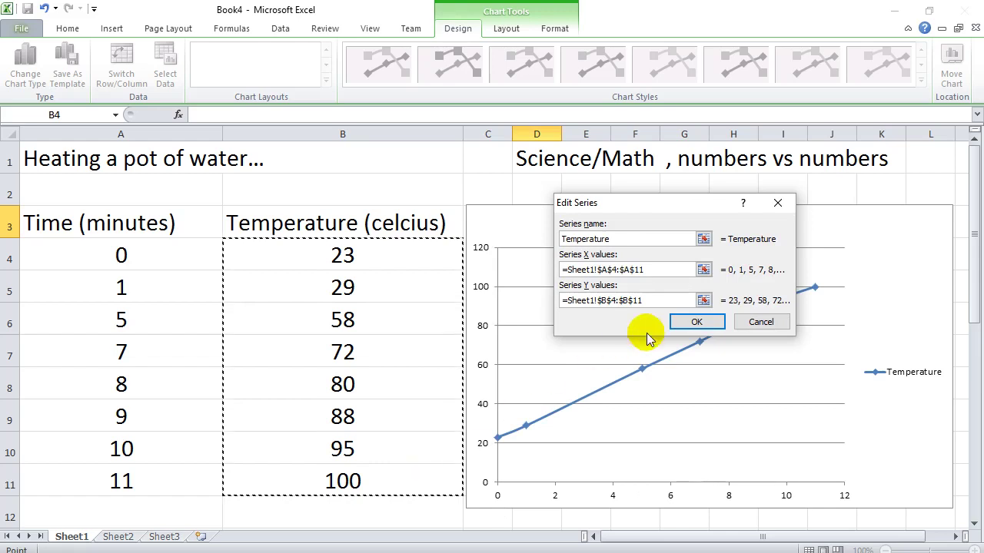
pyautogui.click(696, 321)
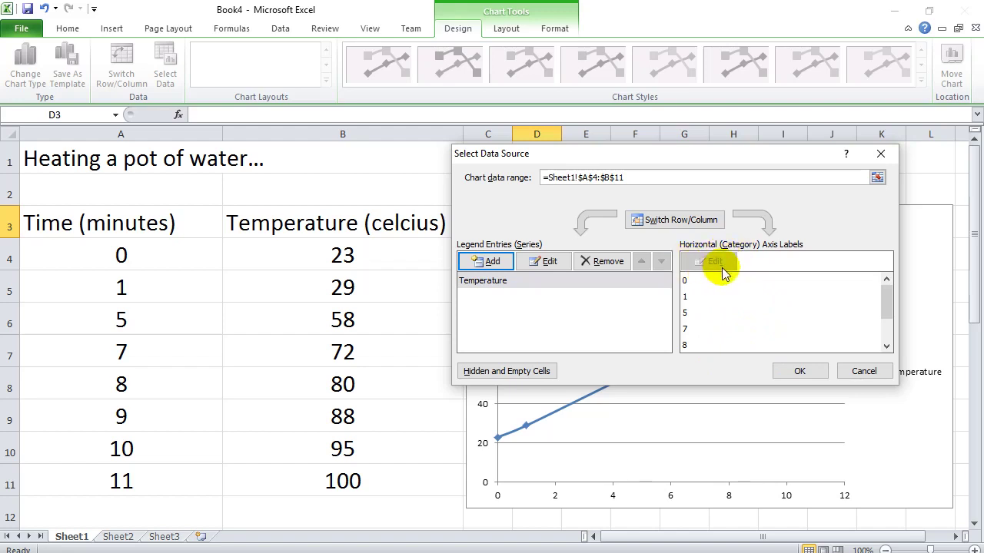
pyautogui.click(801, 371)
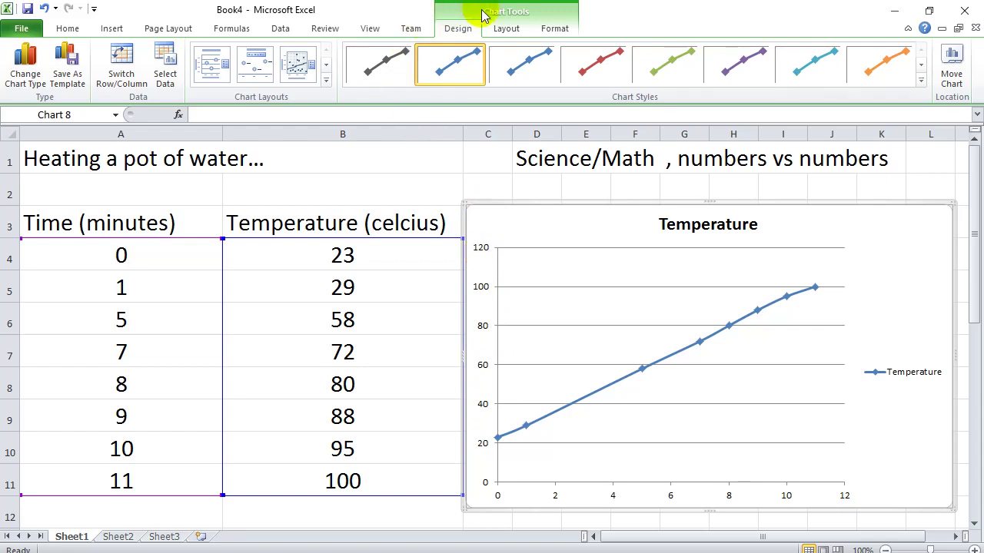
# - Delete the scatter chart's legend, then select both axes and the plot area to inspect them
pyautogui.click(506, 29)
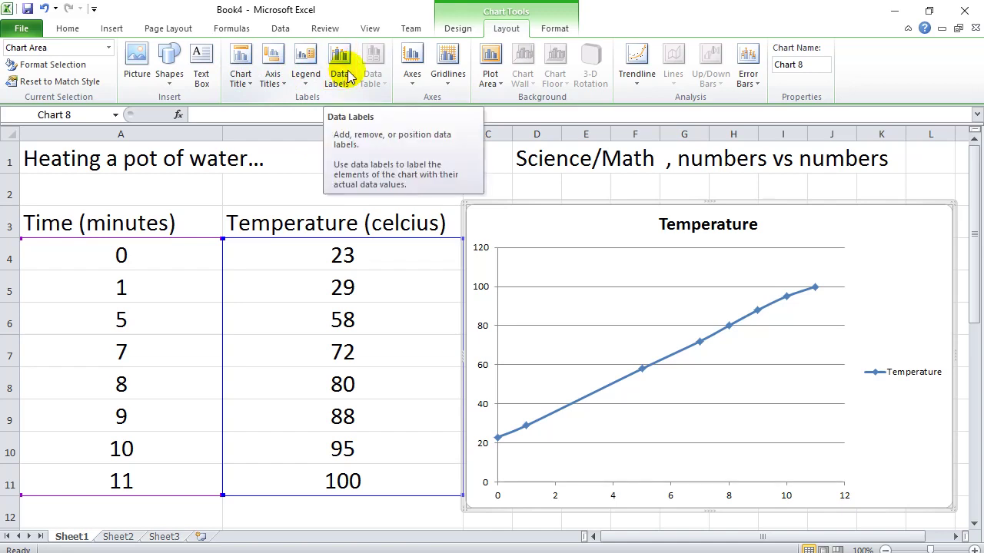
pyautogui.click(903, 375)
pyautogui.press('Delete')
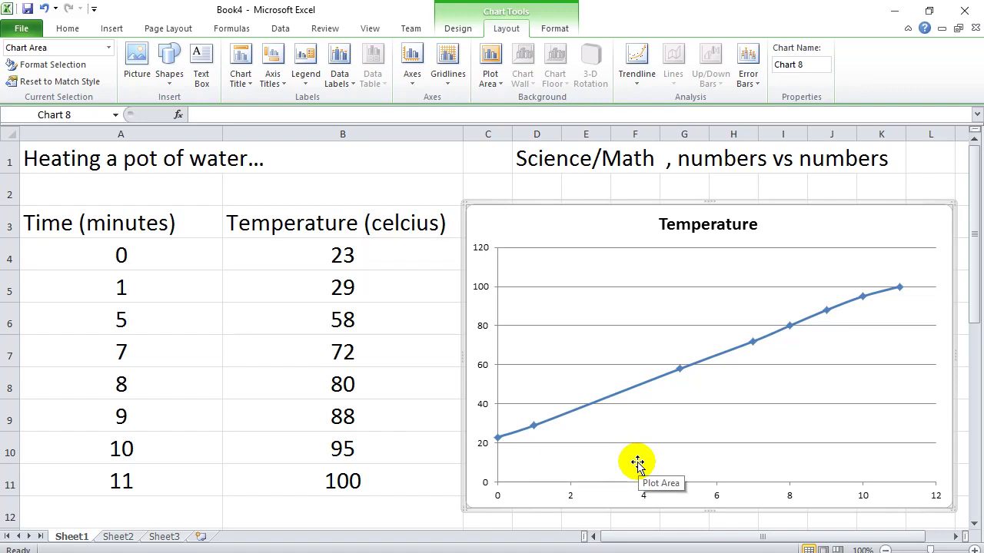
pyautogui.click(570, 493)
pyautogui.click(485, 407)
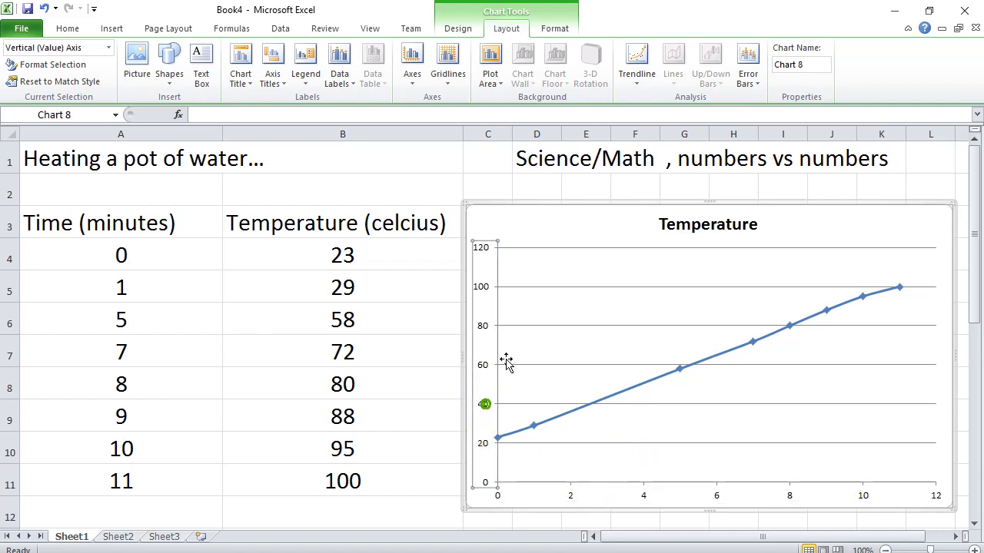
pyautogui.click(562, 307)
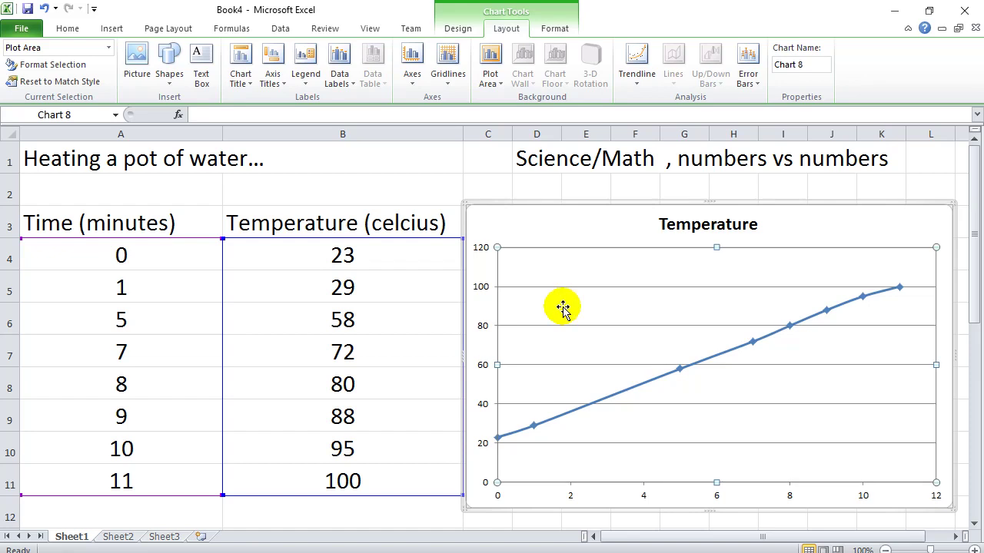